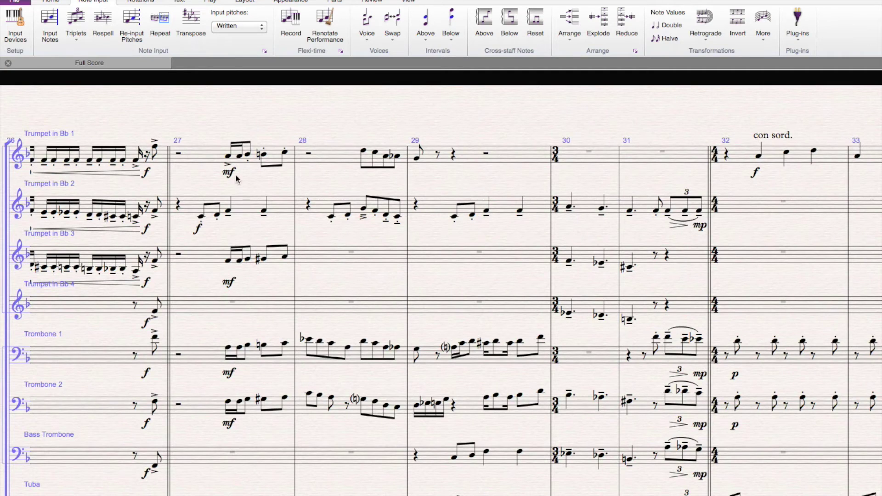
Step: Box-select Trumpet 1's notes in bar 27 as the articulation source
left_click(245, 127)
left_click(215, 129)
left_click_drag(214, 127, 286, 181)
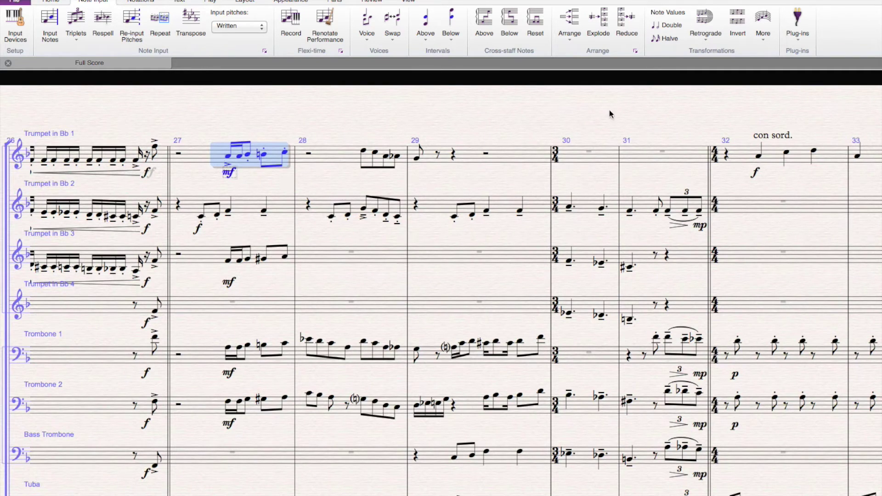
Step: Select the bar 27 notes from Trumpet 3 down through Trombone 2
left_click(215, 244)
left_click(214, 240)
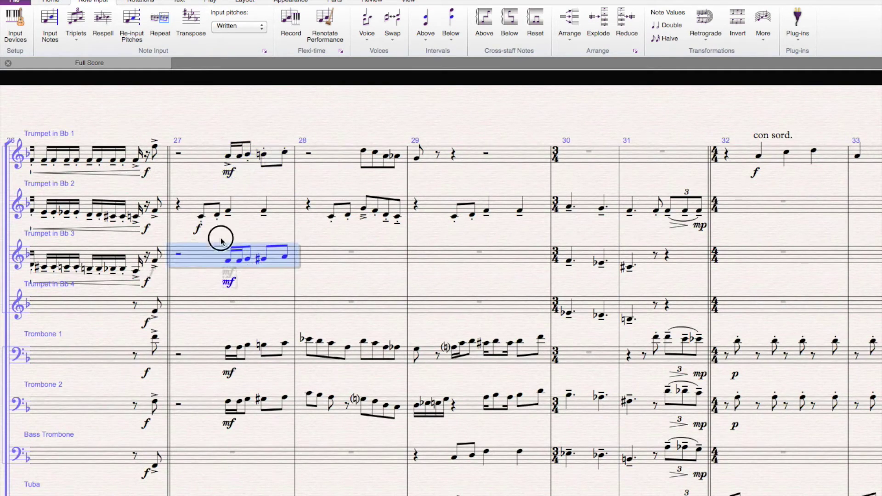
mouse_move(215, 238)
left_mouse_down()
mouse_move(264, 400)
mouse_move(293, 459)
left_mouse_up()
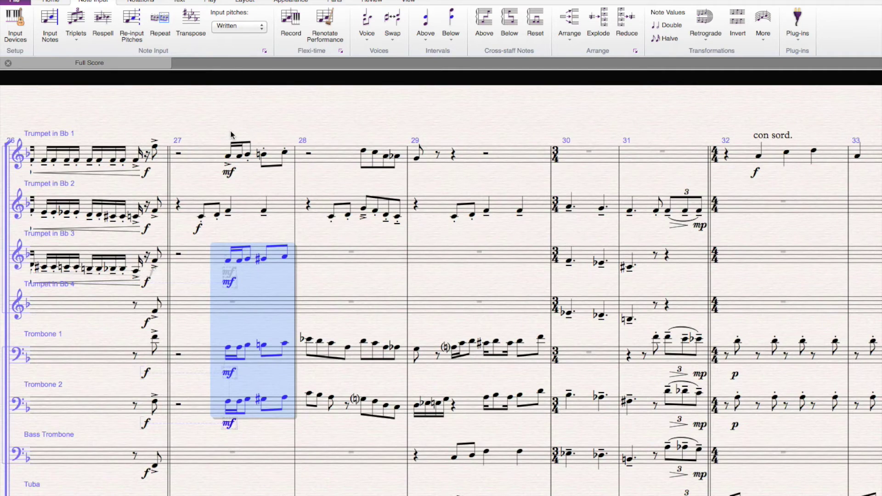
left_click(797, 38)
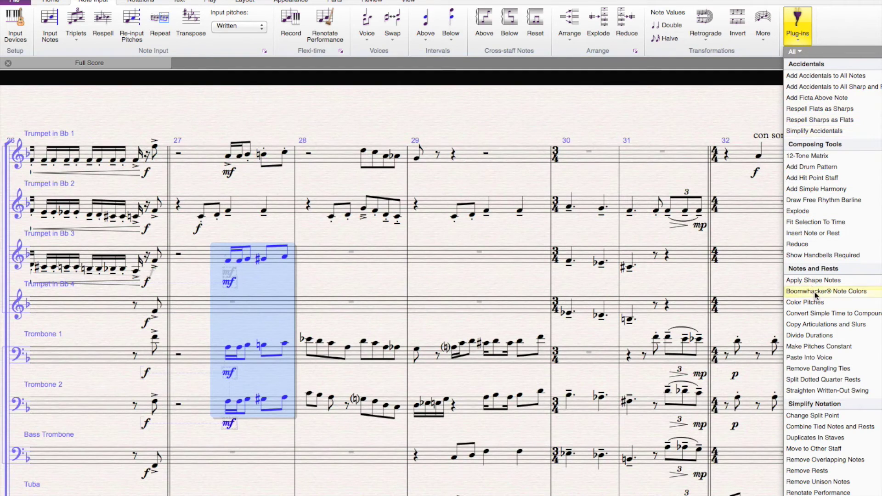
Step: Run the Copy Articulations and Slurs plug-in and move its options window over the score
left_click(826, 323)
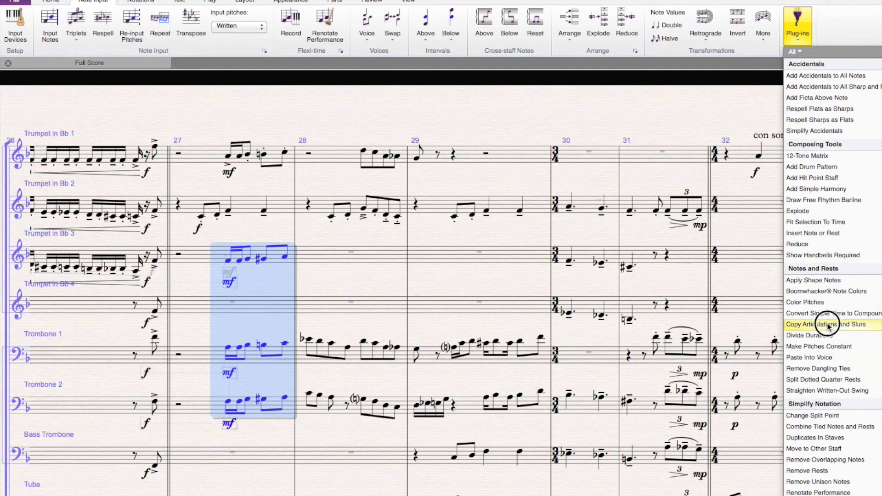
left_click_drag(817, 305, 589, 117)
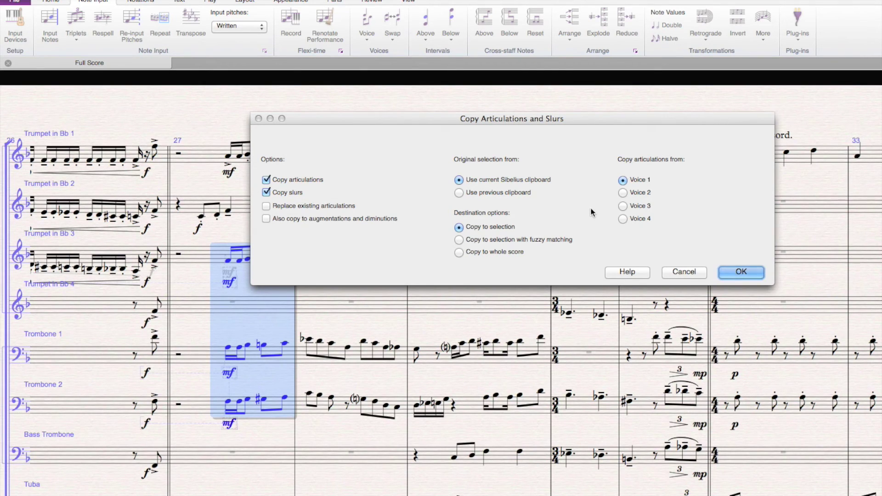
Step: Accept copying articulations and slurs from the clipboard to the selection
left_click_drag(558, 127, 613, 102)
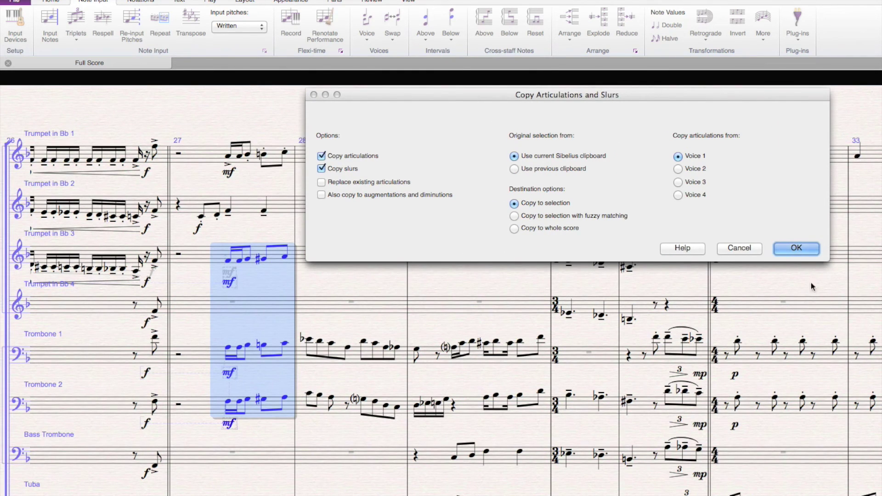
left_click(799, 249)
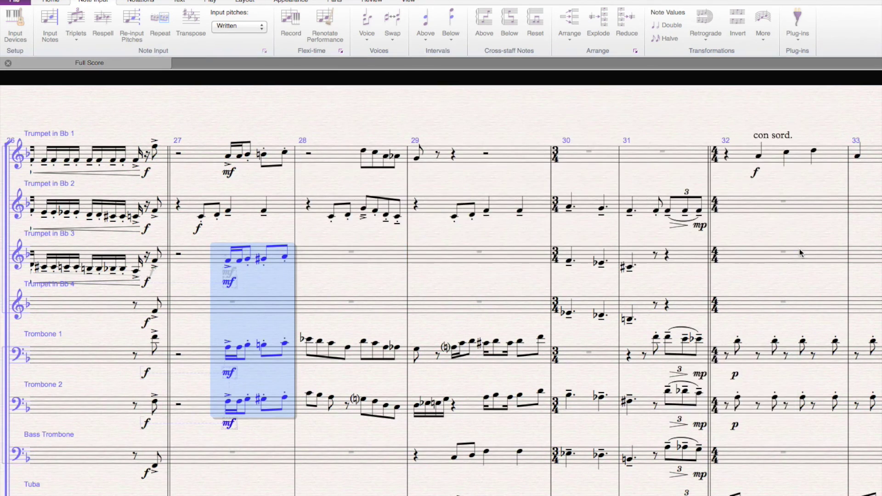
left_click(233, 132)
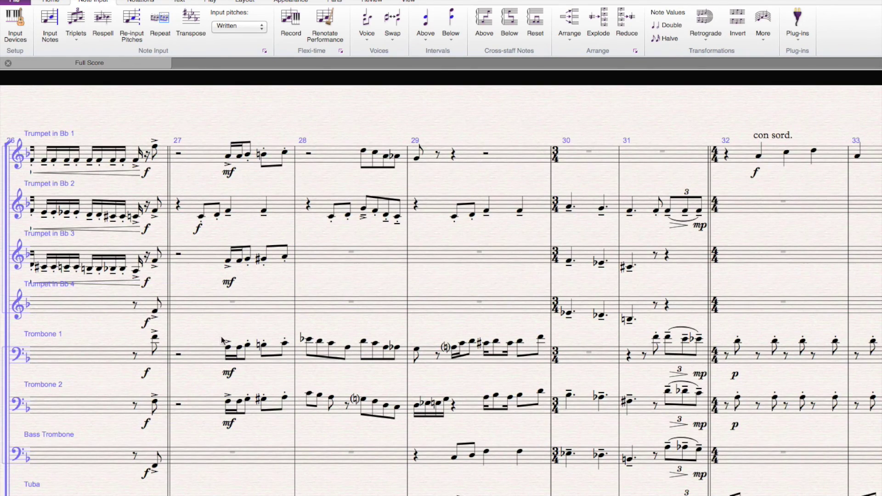